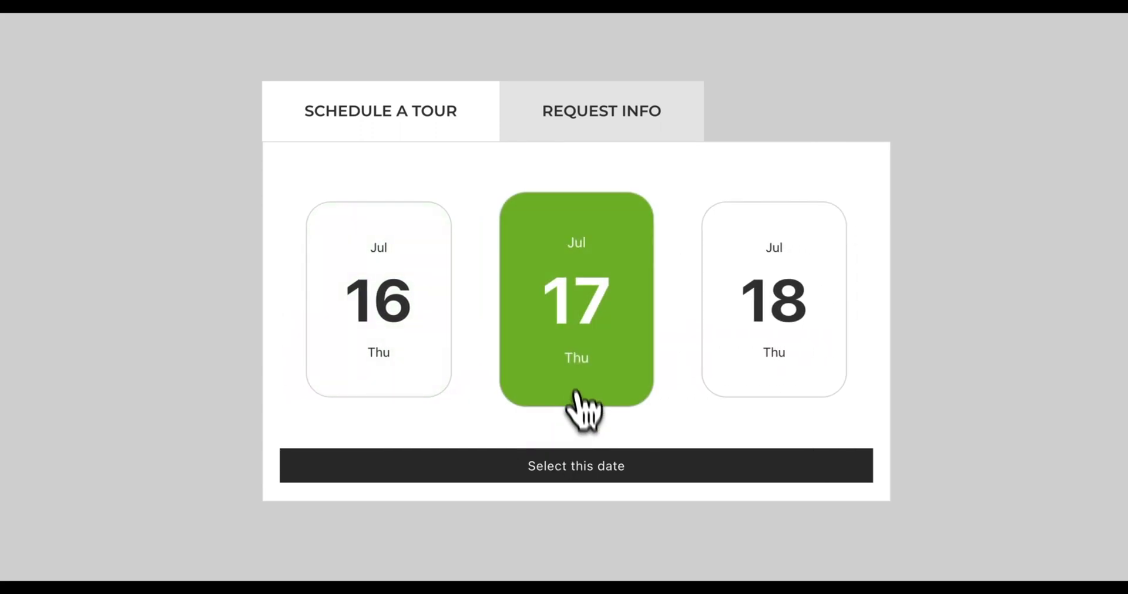
# - Pick July 18 in the slider and confirm the form shows Hiking Tour on July 18, 2023
pyautogui.click(750, 354)
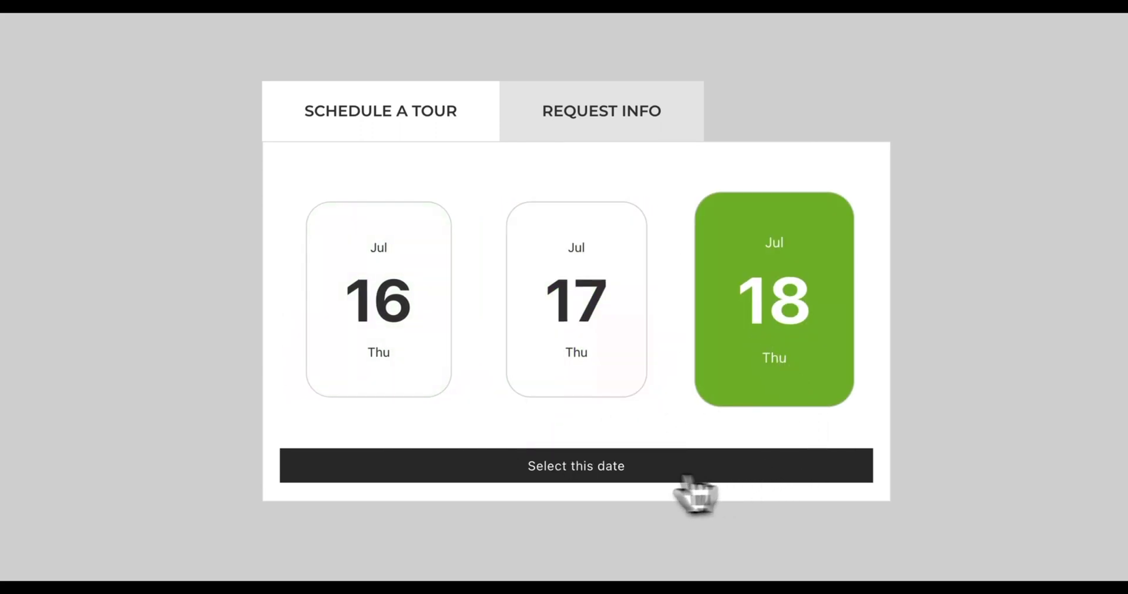
pyautogui.click(579, 465)
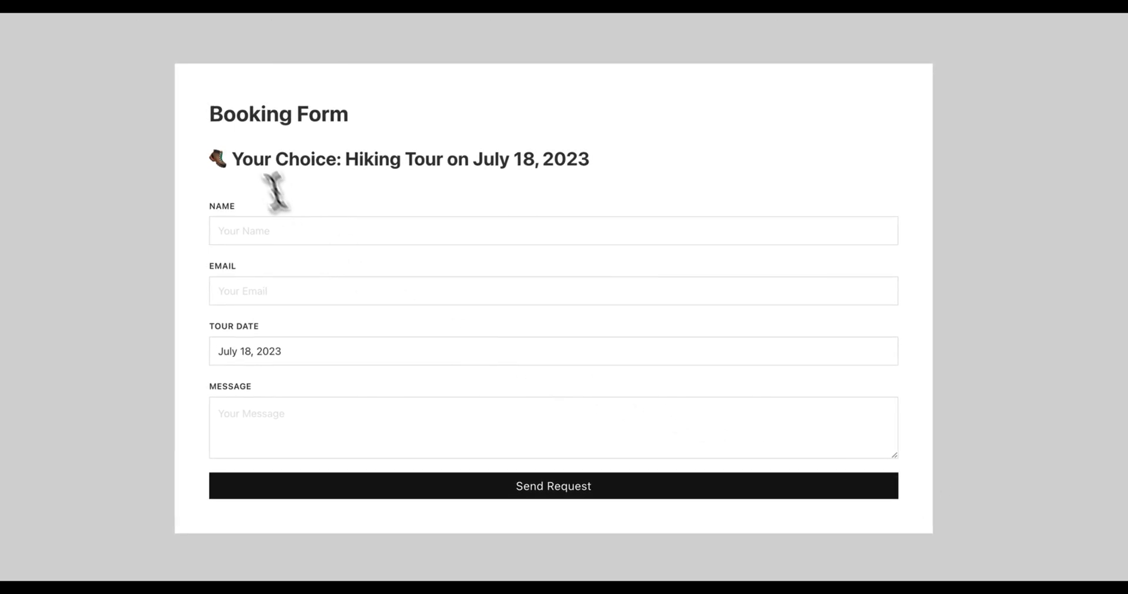
pyautogui.moveTo(238, 158); pyautogui.dragTo(611, 176)
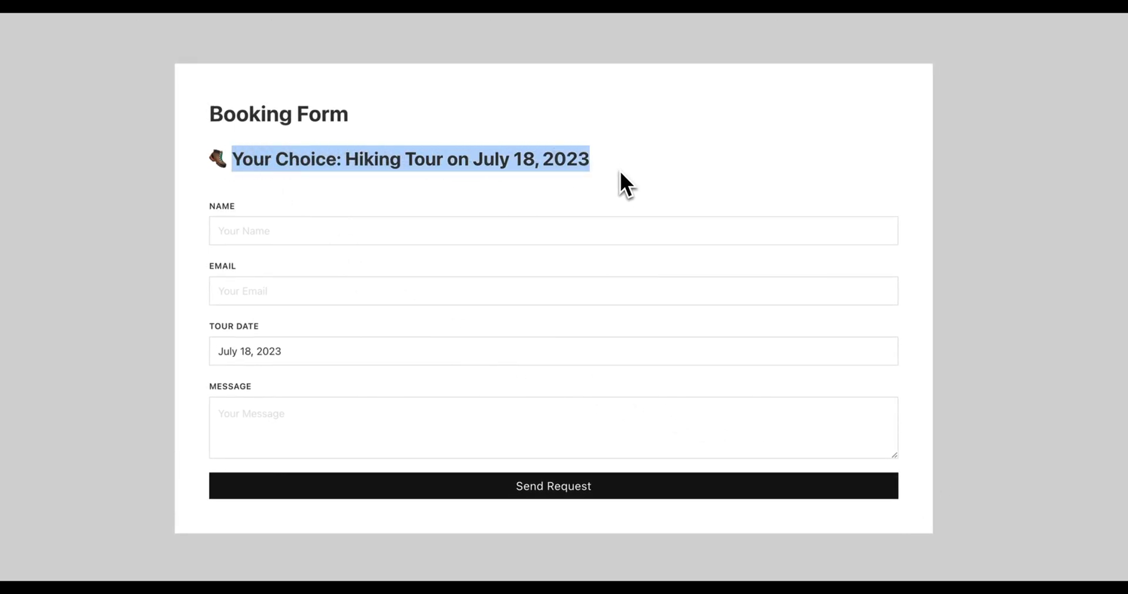
pyautogui.click(620, 172)
pyautogui.click(291, 351)
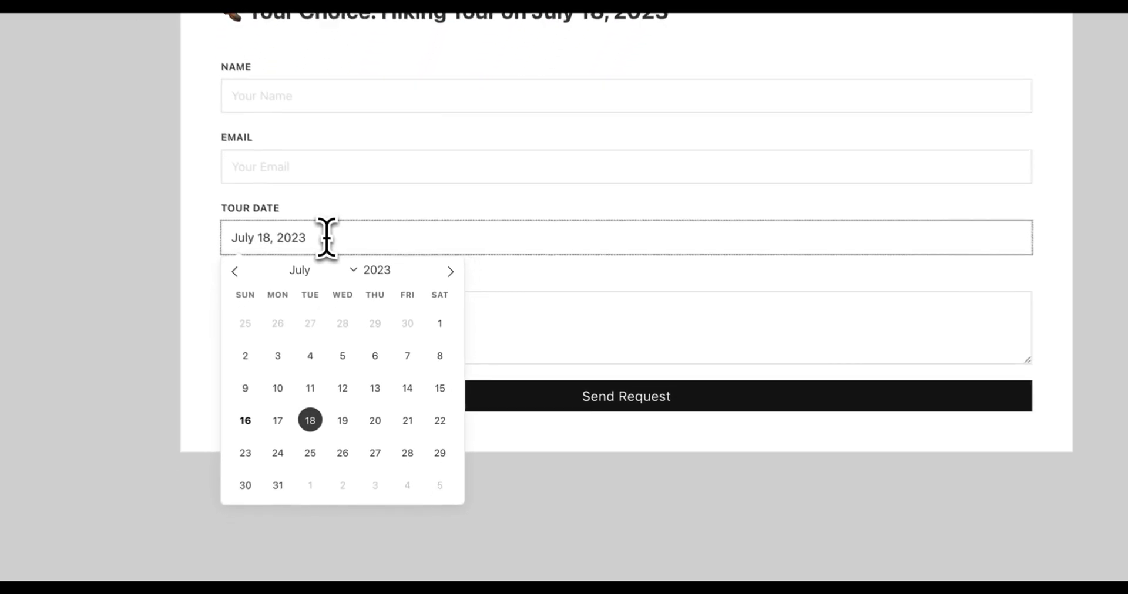
# - Open the Tours fields group and expand the Dates sub-field inside the Tour Data repeater
pyautogui.click(134, 249)
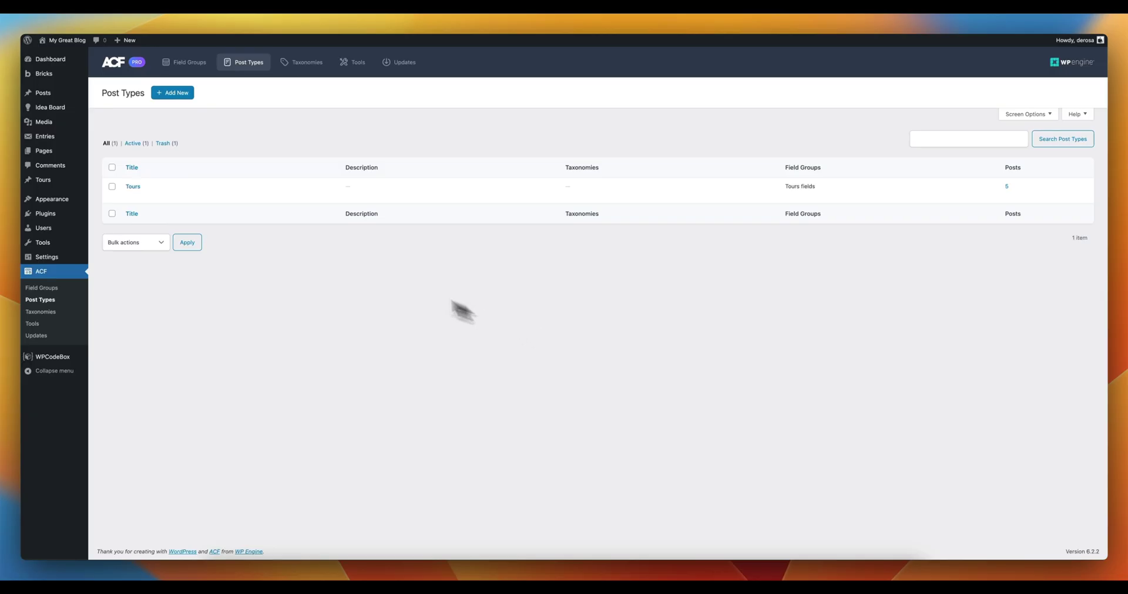
pyautogui.click(133, 186)
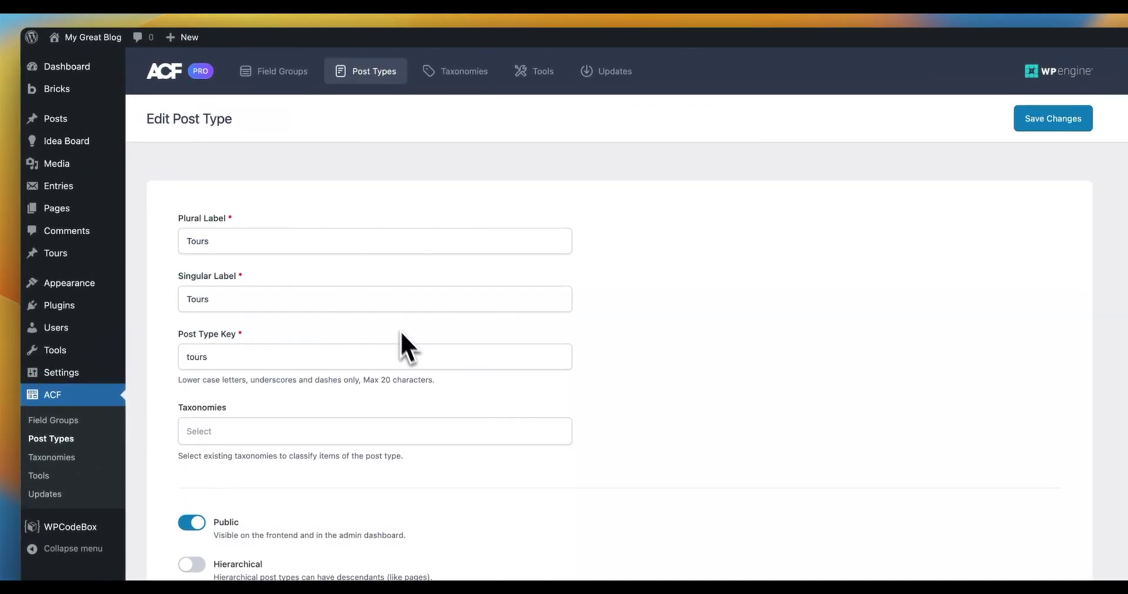
pyautogui.click(278, 243)
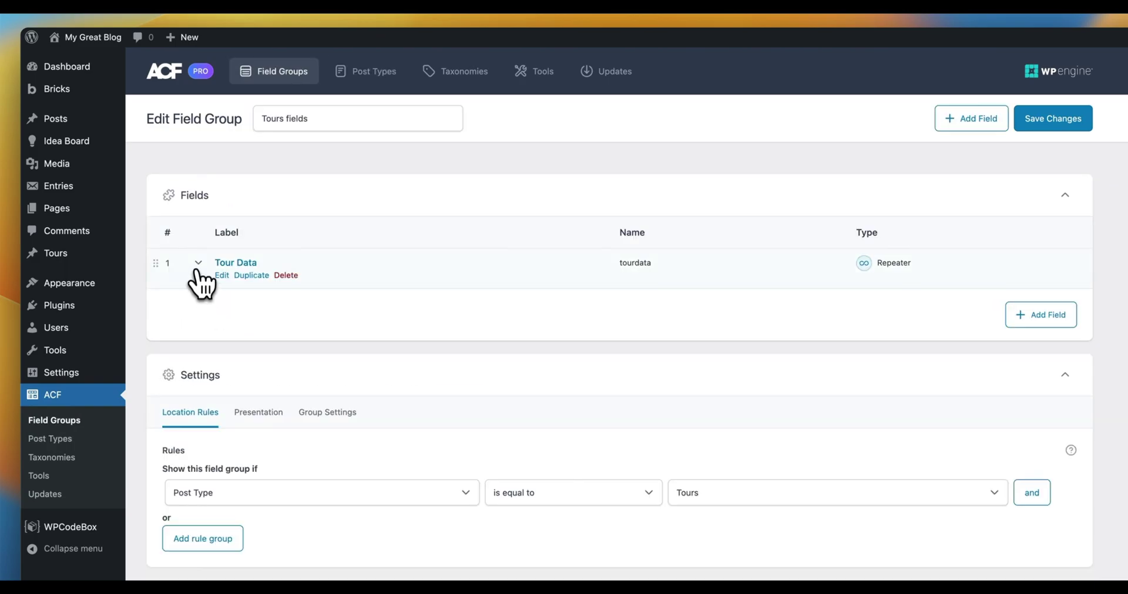
pyautogui.click(198, 265)
pyautogui.scroll(-4, 372, 347)
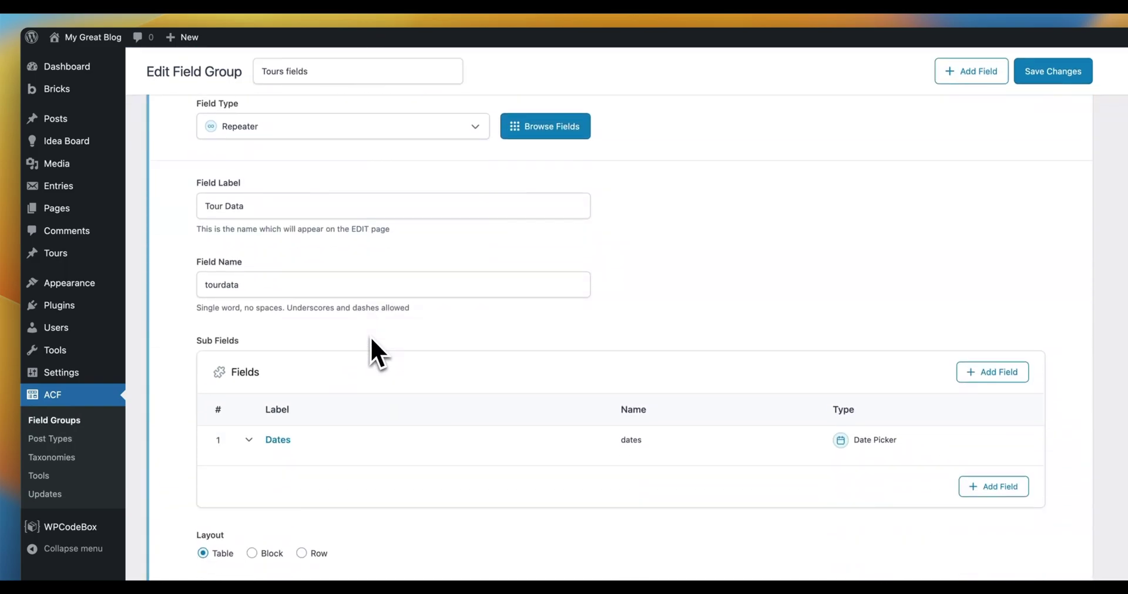
pyautogui.click(232, 340)
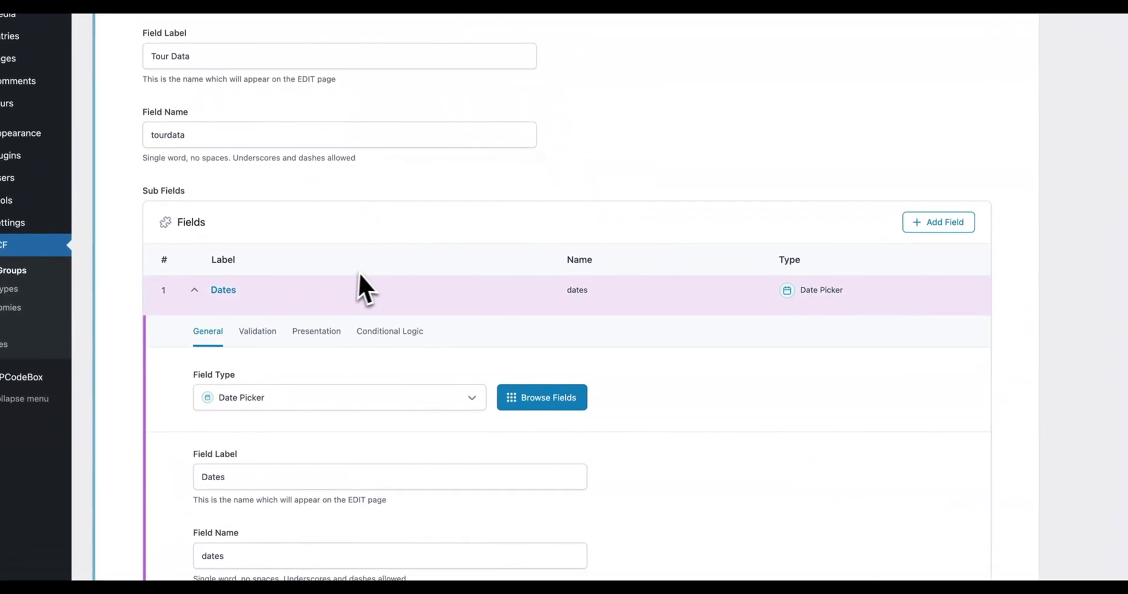
pyautogui.scroll(-5, 365, 282)
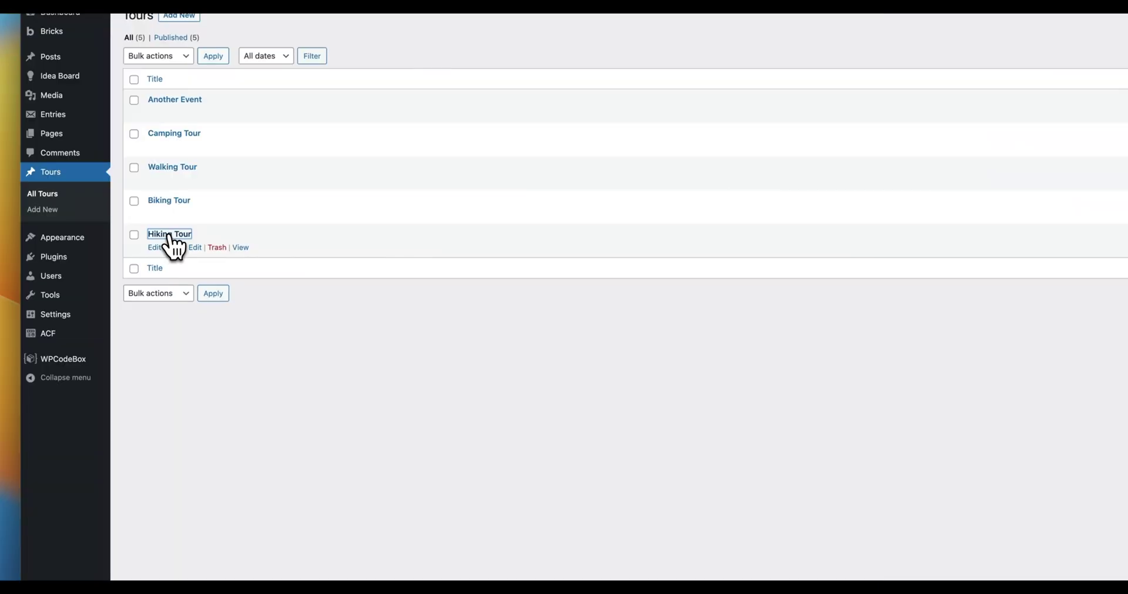
pyautogui.click(169, 235)
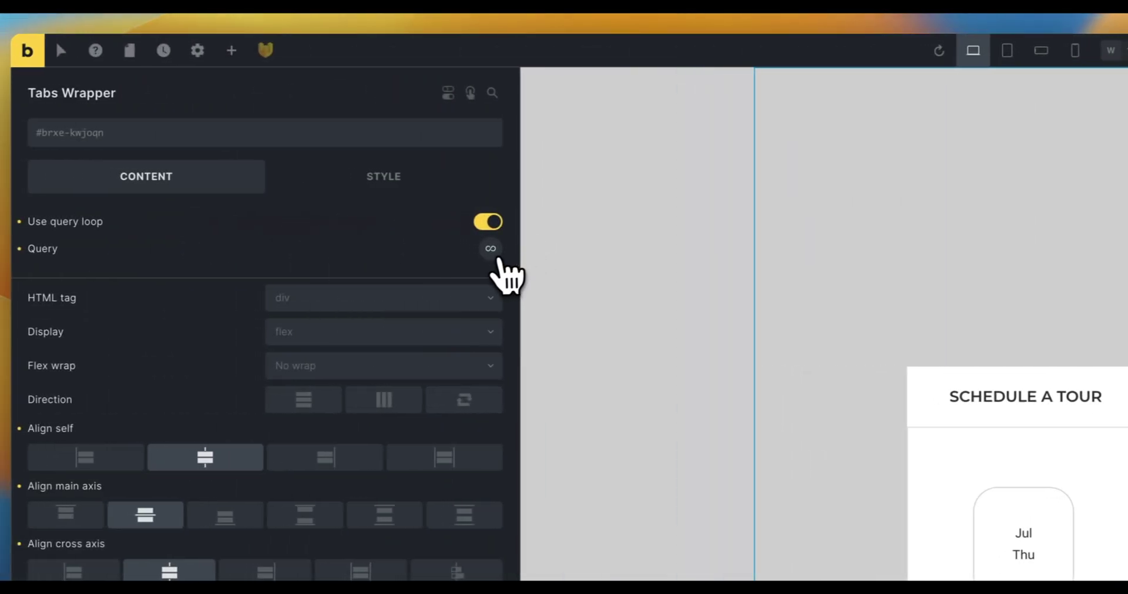
# - Check the Tabs Wrapper's query loop: Posts of type Tours, including only Hiking Tour
pyautogui.click(498, 250)
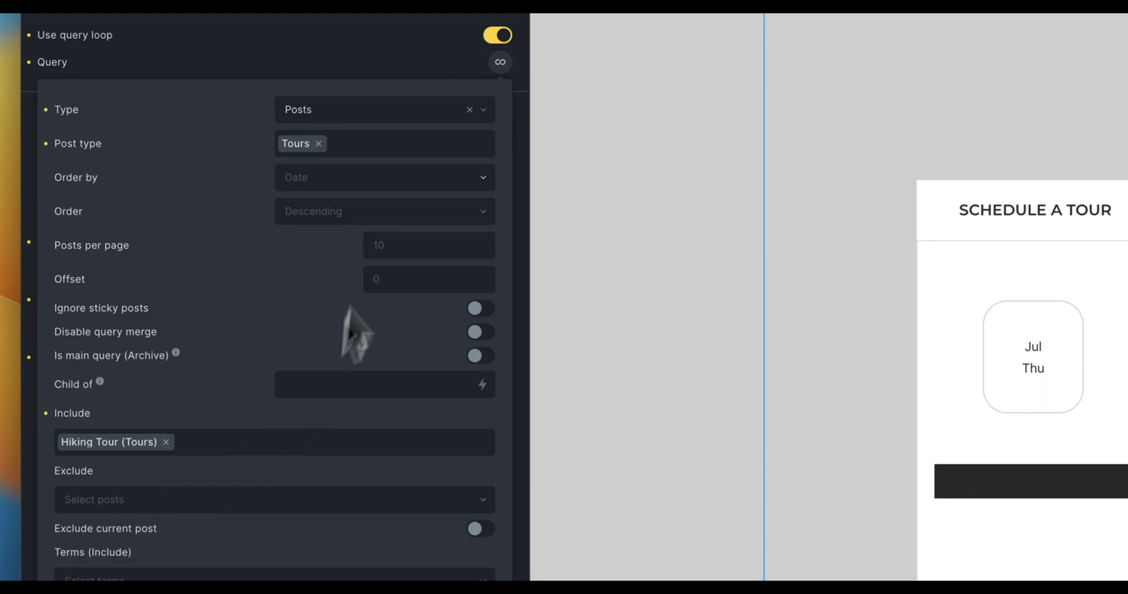
pyautogui.click(417, 60)
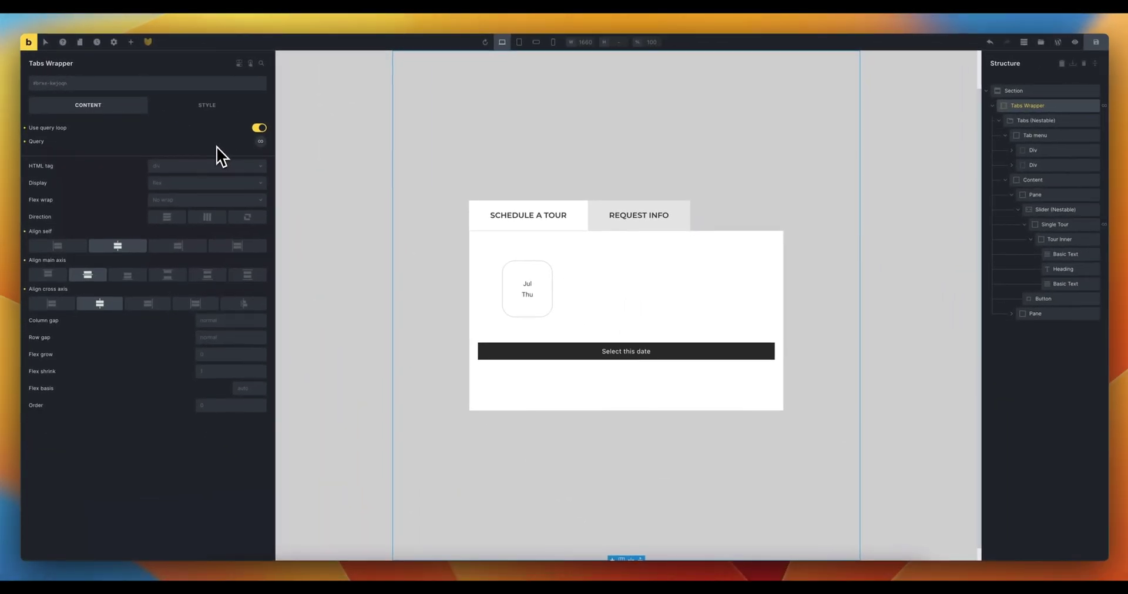
# - Loop Single Tour over ACF Repeater: Tour Data and set its heading to {acf_tourdata_dates:d}
pyautogui.click(1075, 227)
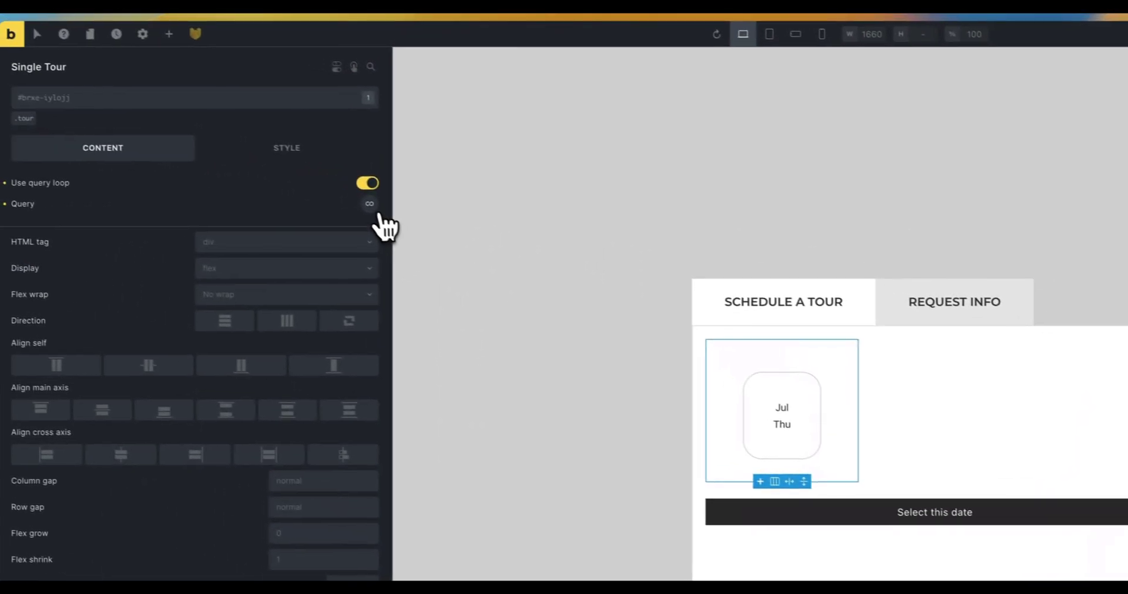
pyautogui.click(370, 205)
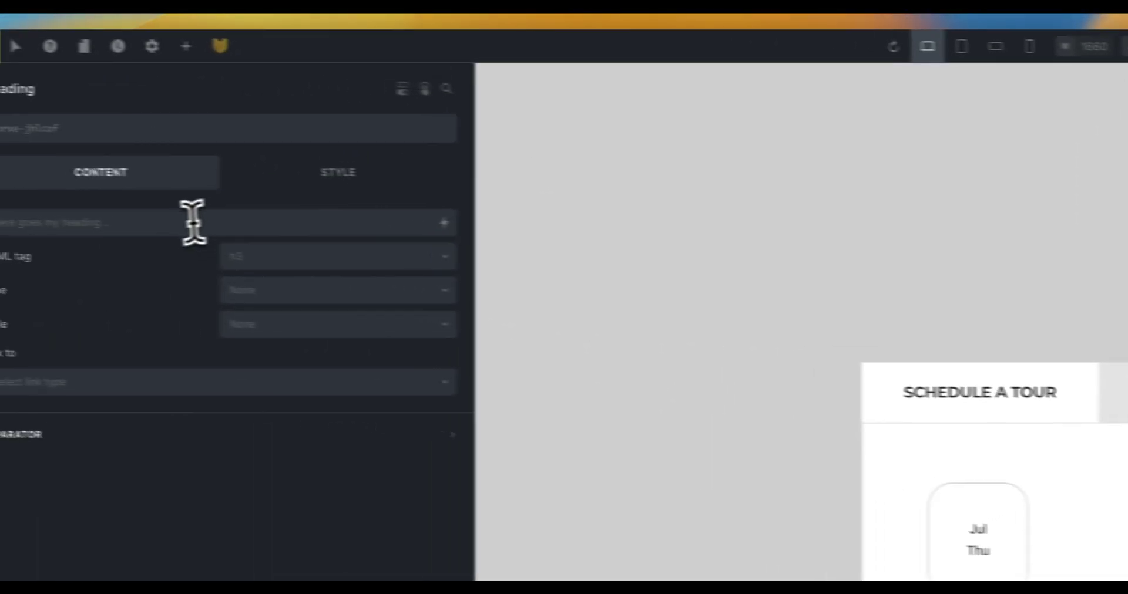
pyautogui.write('{acf_tourdata_dates:d}')
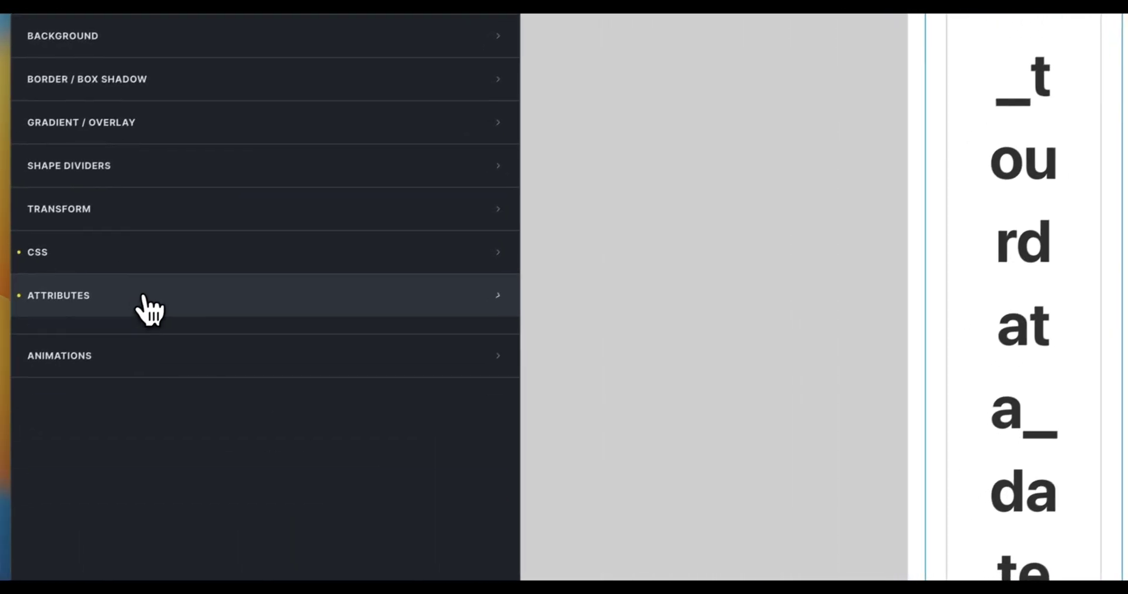
# - Review the card's data-tour and data-date attributes, then its green, white-text, 1.1-scale active CSS
pyautogui.click(123, 326)
pyautogui.click(194, 340)
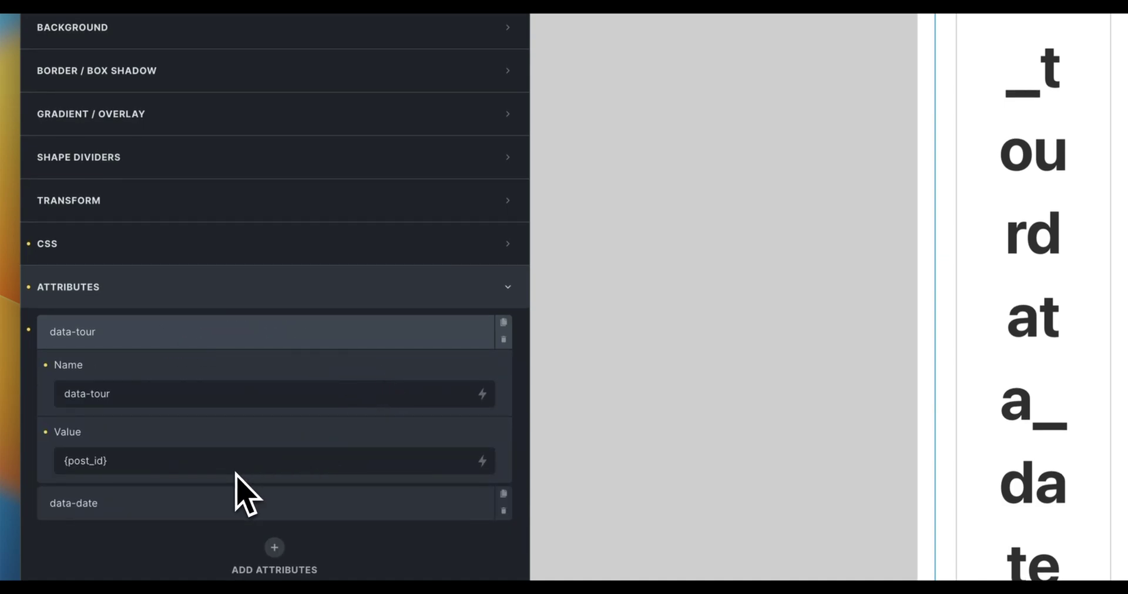
pyautogui.scroll(-1, 247, 493)
pyautogui.click(259, 473)
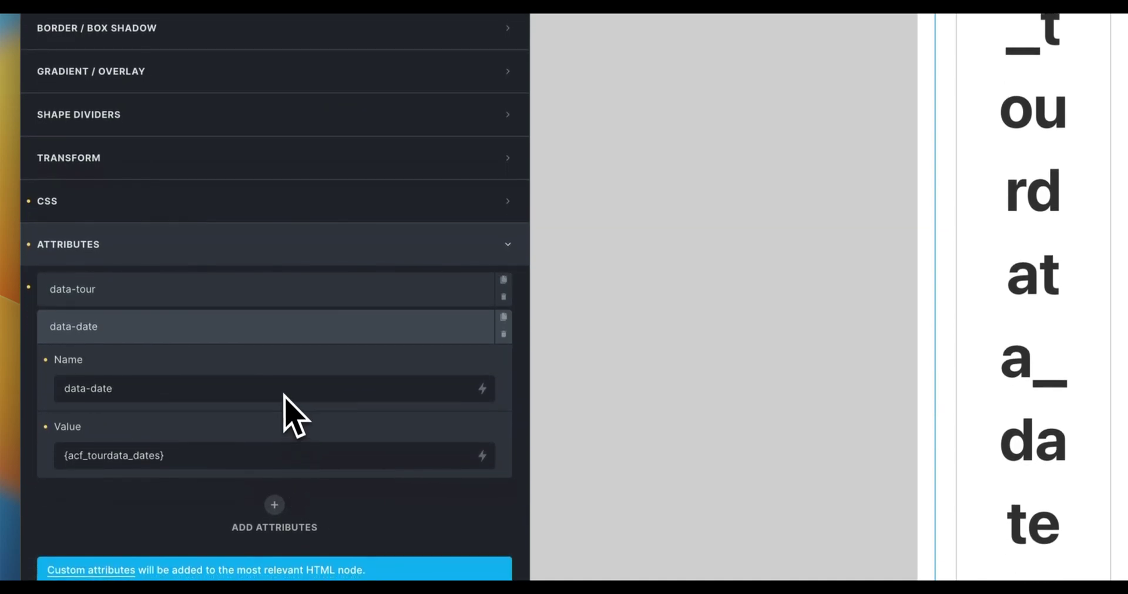
pyautogui.click(278, 456)
pyautogui.click(343, 210)
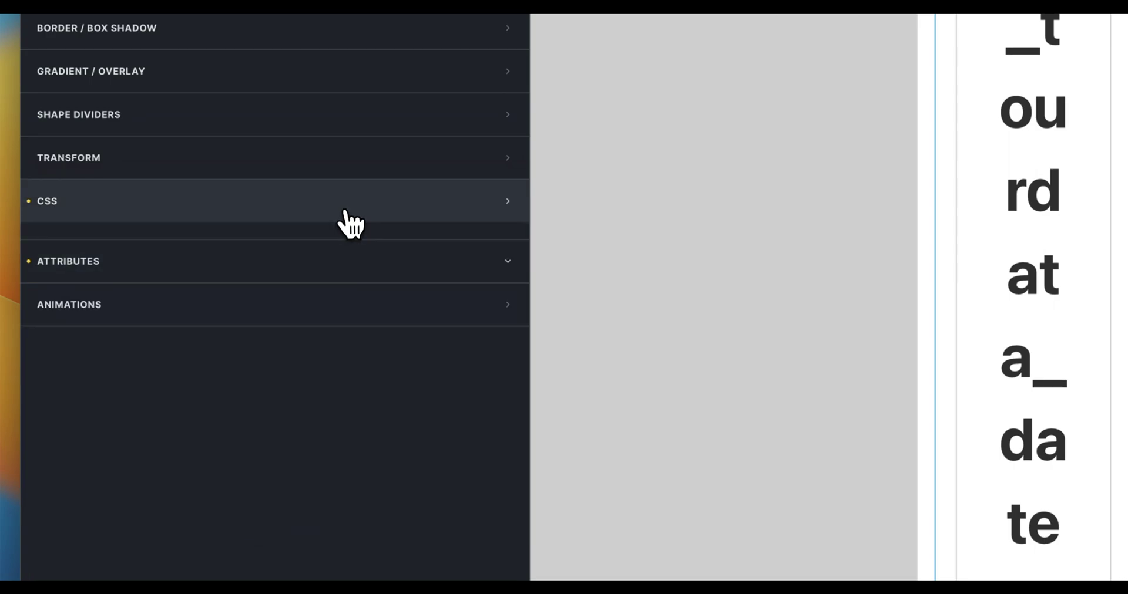
pyautogui.scroll(-3, 346, 242)
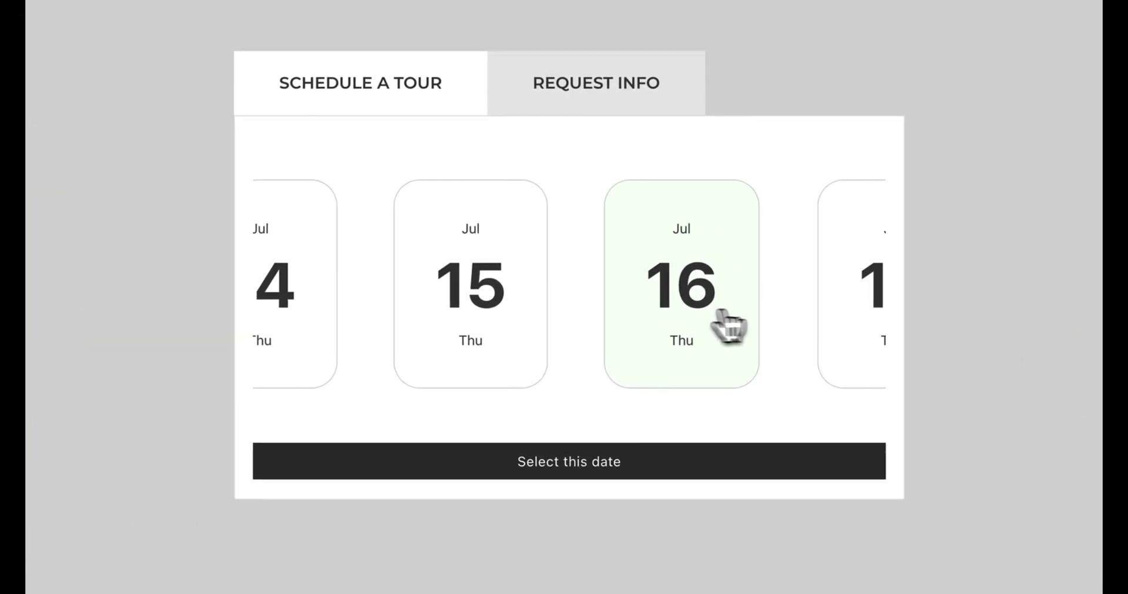
# - Slide the date carousel forward to July 16–18, then back one day
pyautogui.moveTo(728, 326); pyautogui.dragTo(284, 327)
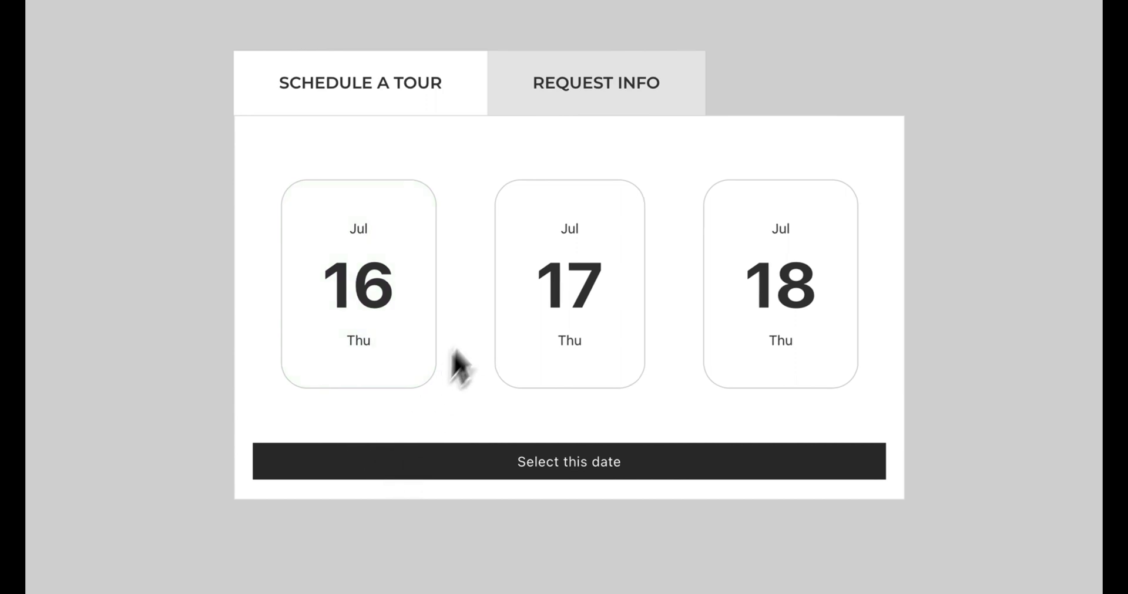
pyautogui.moveTo(455, 365); pyautogui.dragTo(699, 360)
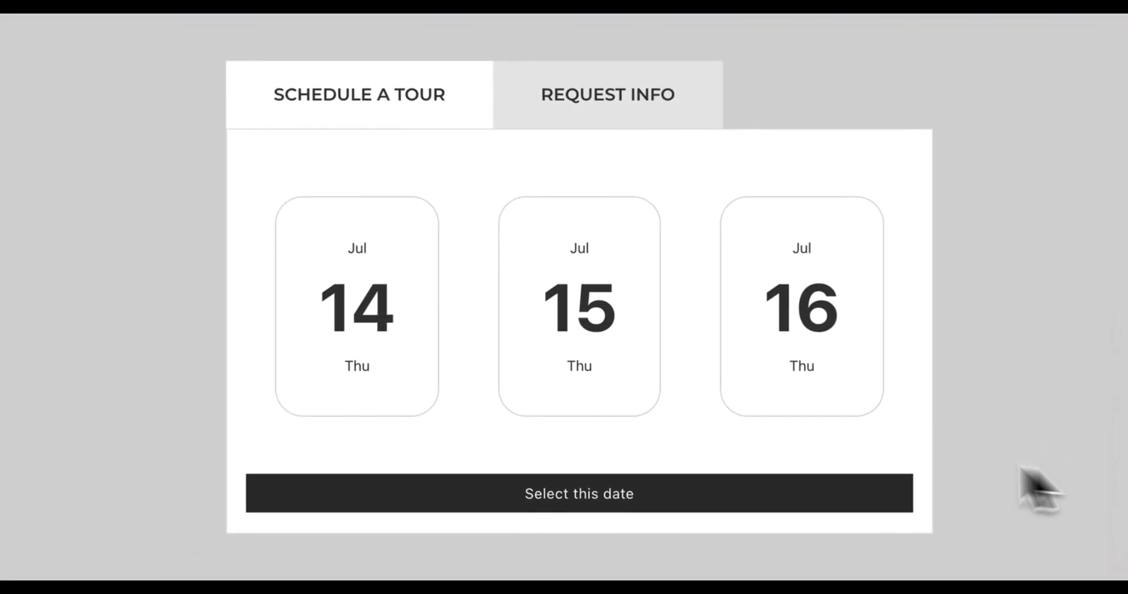
# - Select the Jul 14, 15 and 16 cards, then inspect the active card's tour__inner styles
pyautogui.click(370, 320)
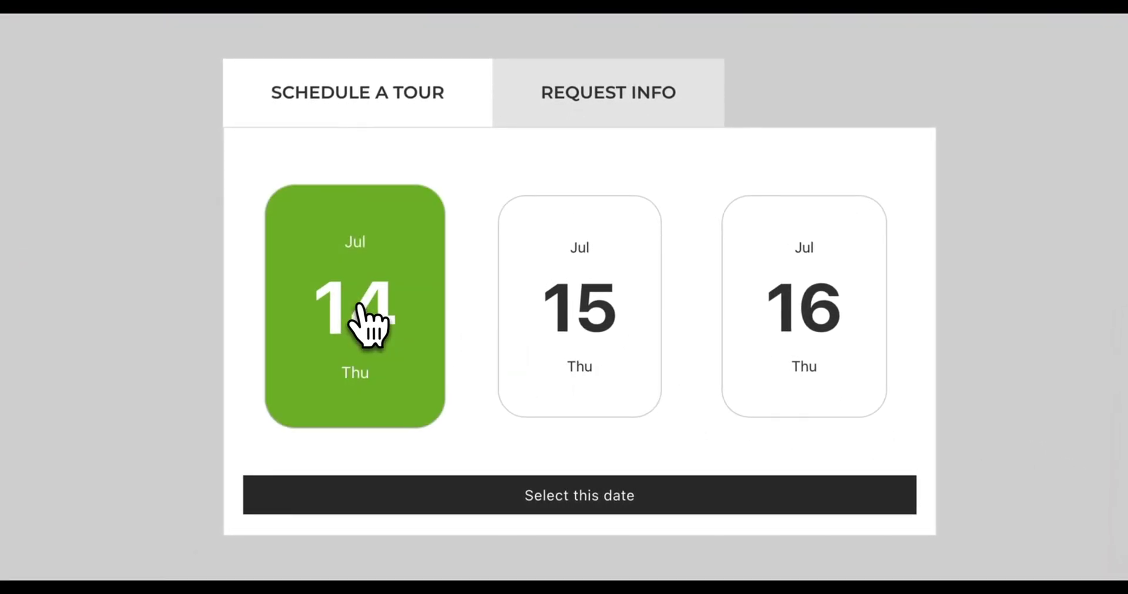
pyautogui.click(549, 353)
pyautogui.click(805, 390)
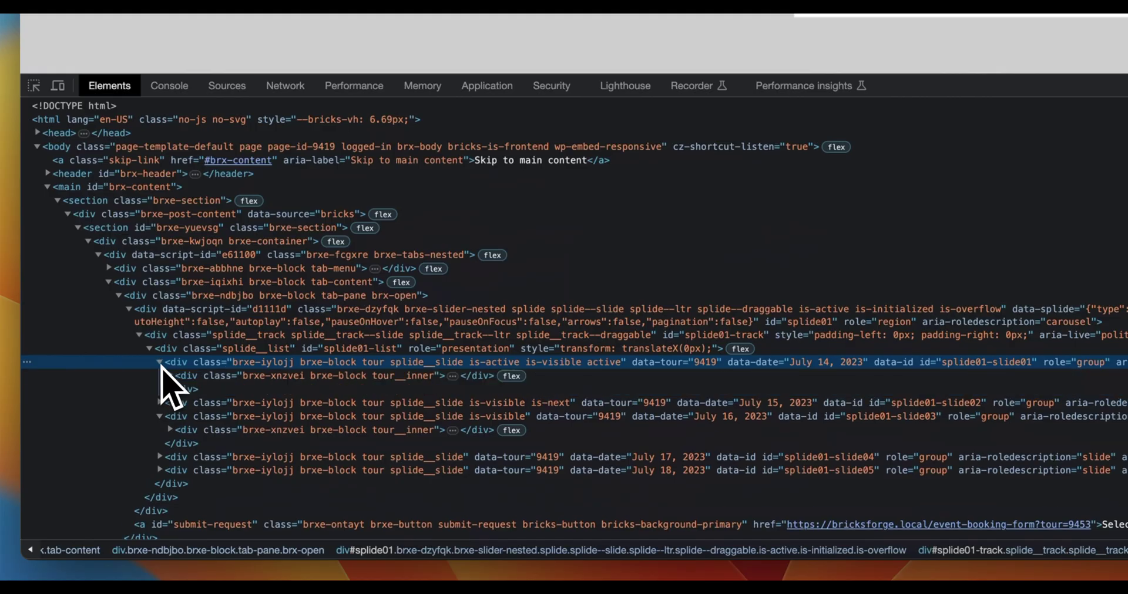
pyautogui.click(167, 376)
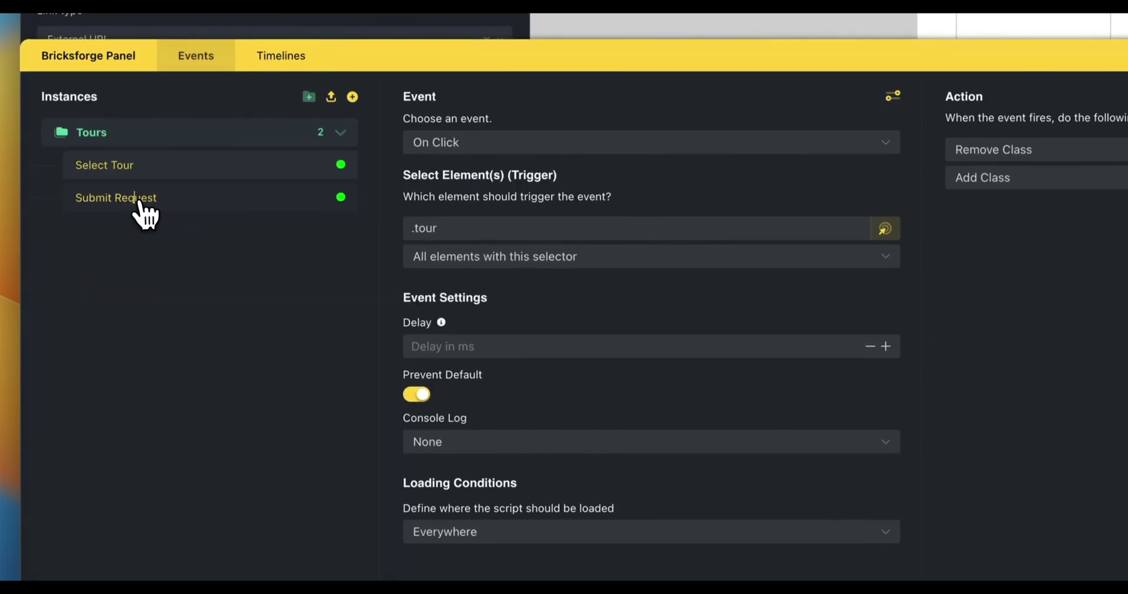
# - Open the Submit Request event for the #submit-request button in the Bricksforge panel
pyautogui.click(139, 195)
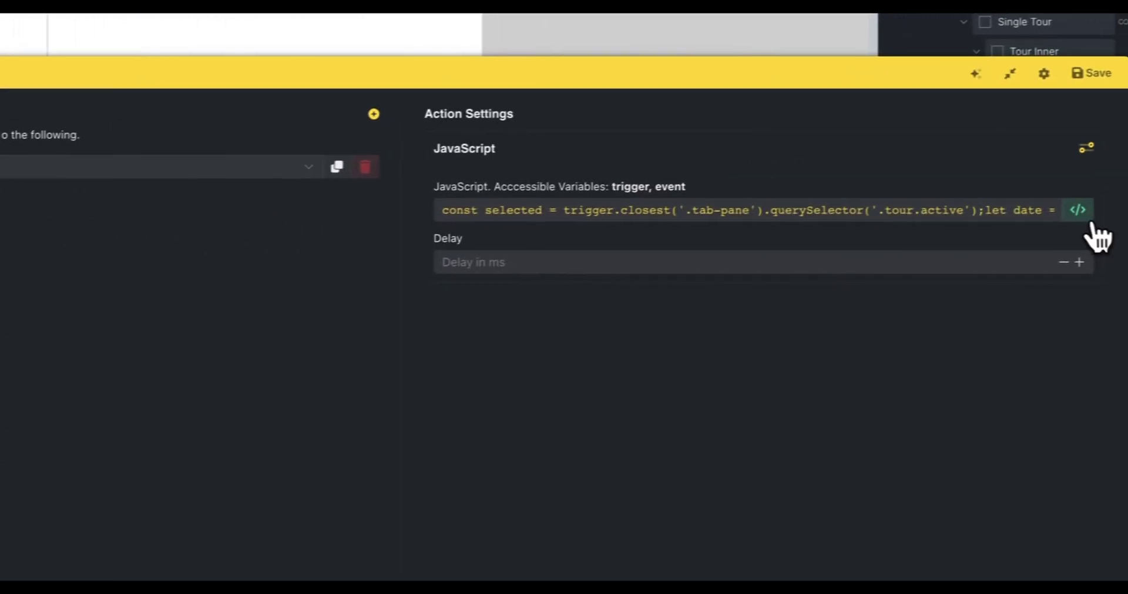
# - Review the JavaScript action that appends the active card's date to the booking URL
pyautogui.click(1079, 211)
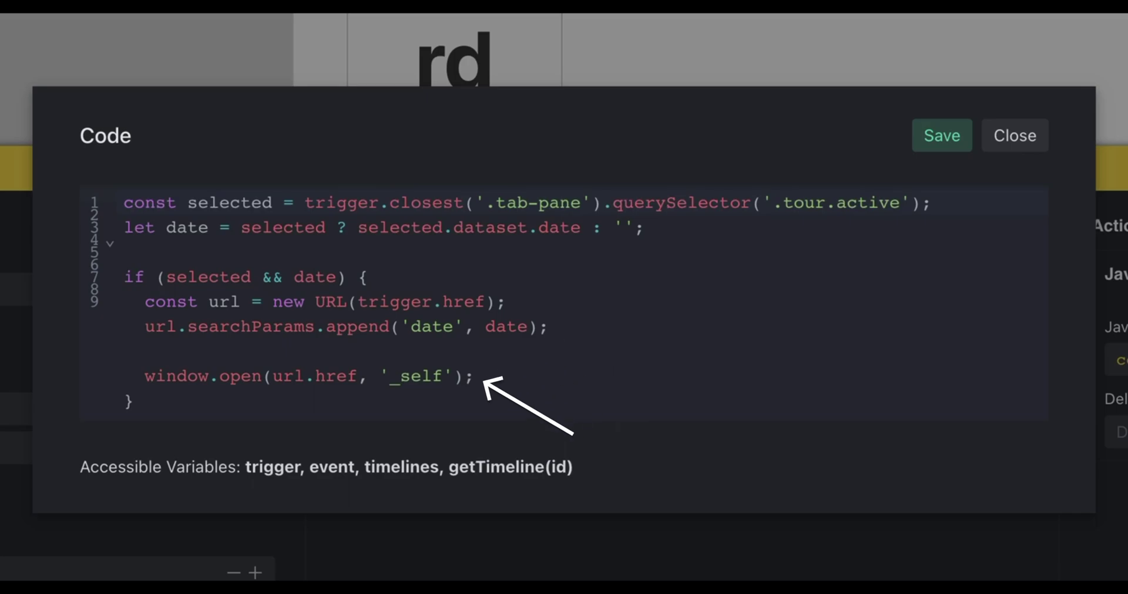
pyautogui.click(567, 309)
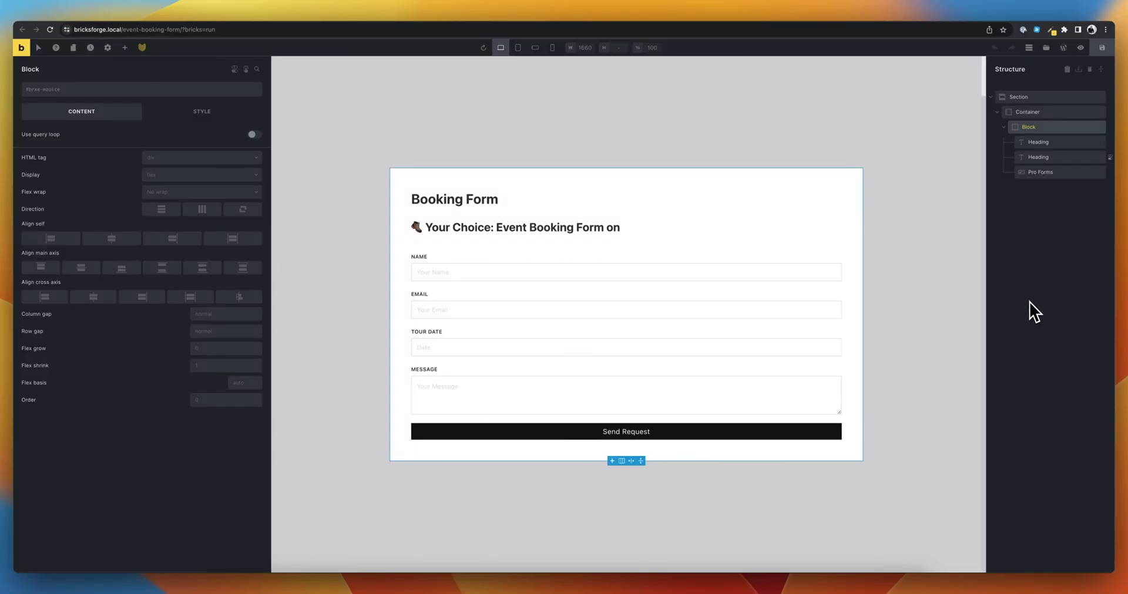
# - Show the Your Choice heading's settings, built from the tour and date URL parameters
pyautogui.click(553, 229)
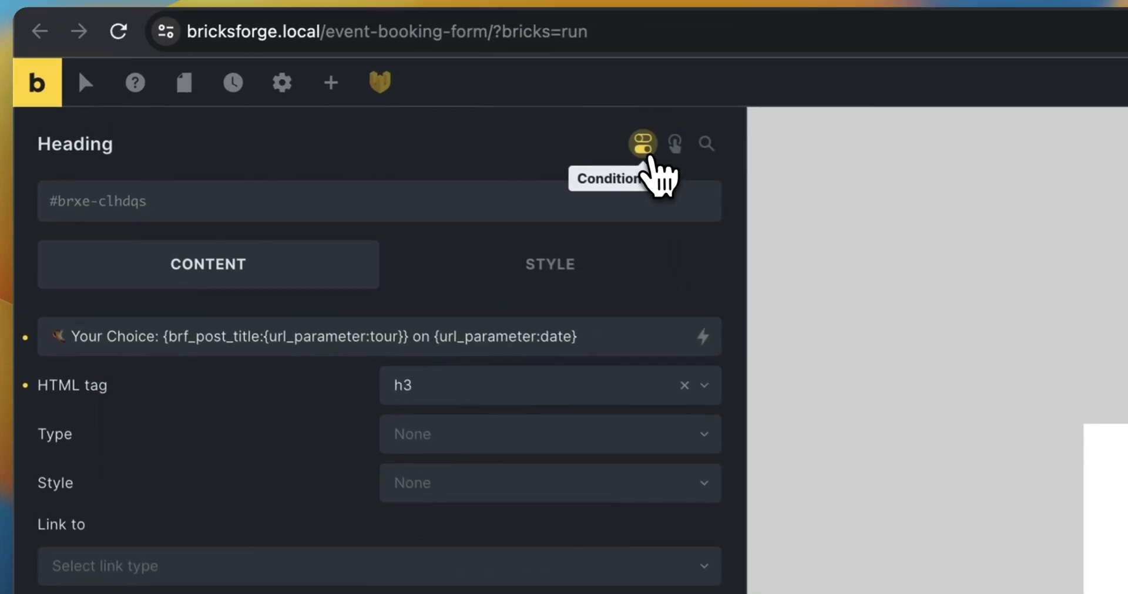
# - Review the heading's tour-parameter condition and the Pro Forms Tour Date datepicker field settings
pyautogui.click(708, 54)
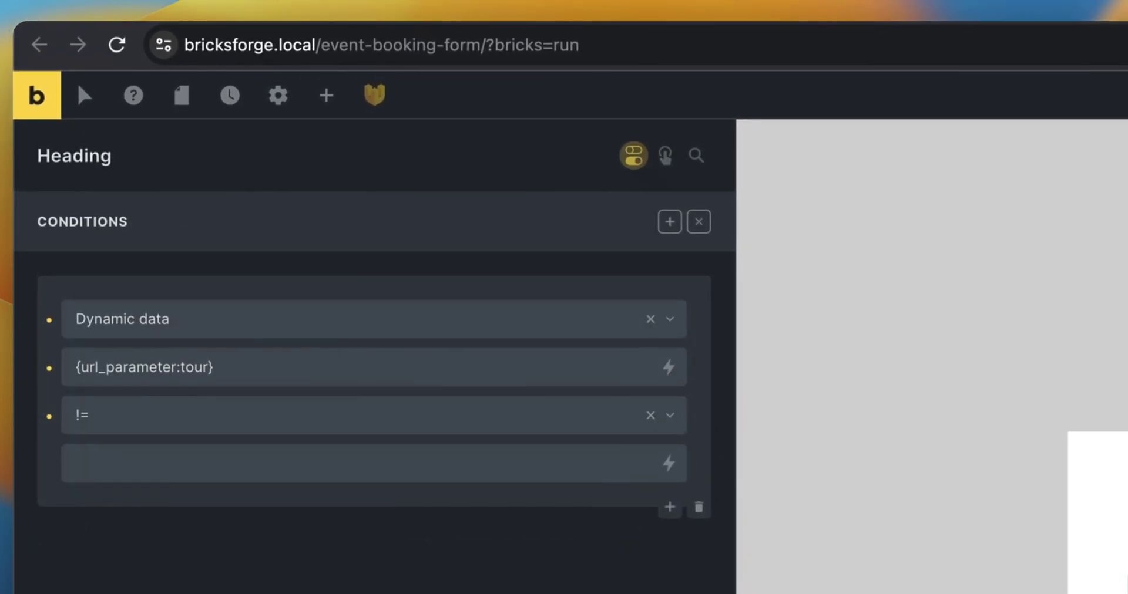
pyautogui.click(496, 340)
pyautogui.click(176, 154)
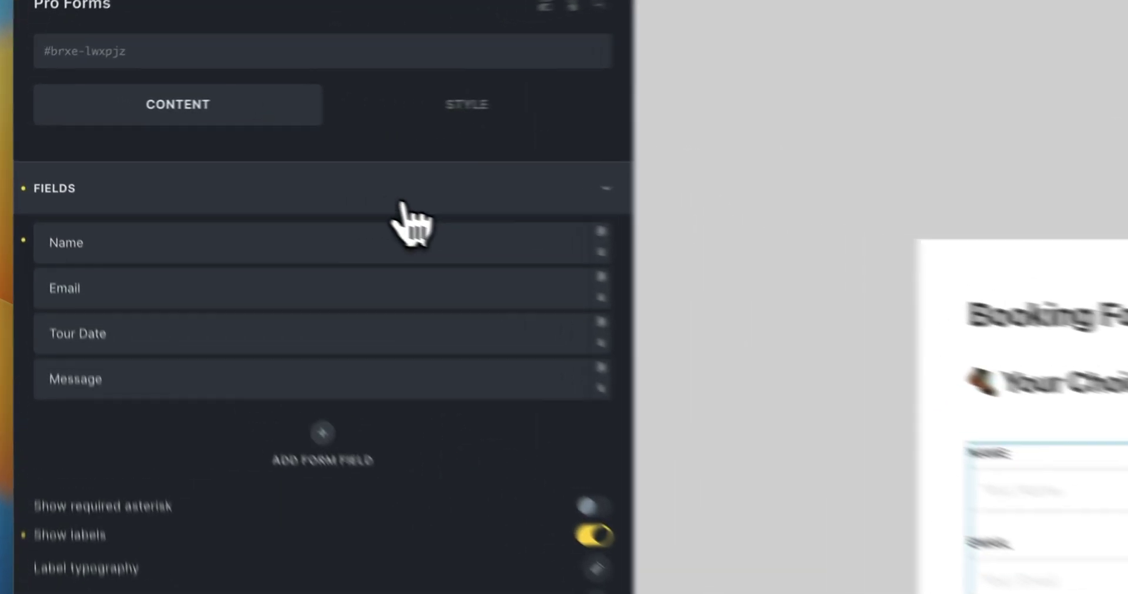
pyautogui.click(350, 346)
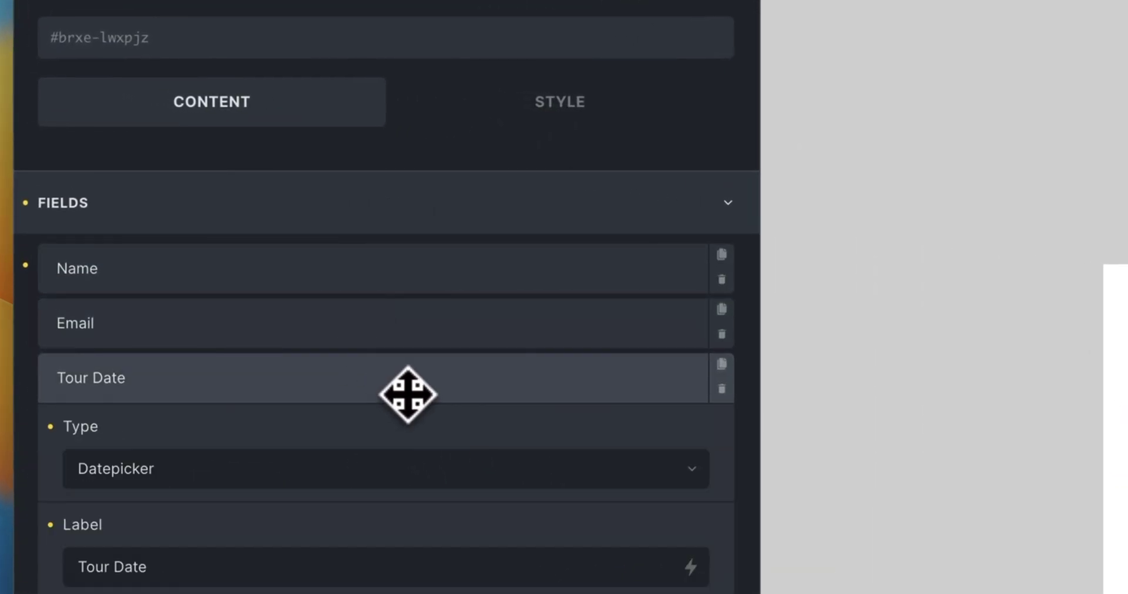
pyautogui.scroll(-10, 407, 394)
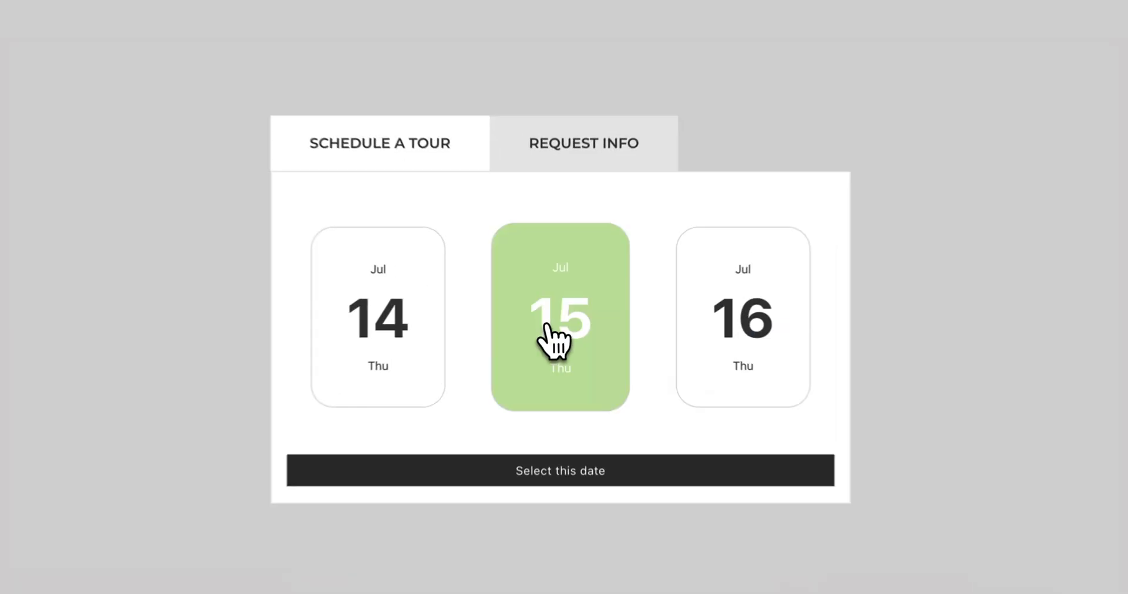
# - Pick Jul 15, then verify the Hiking Tour heading and the Tour Date prefilled to July 15, 2023
pyautogui.click(576, 479)
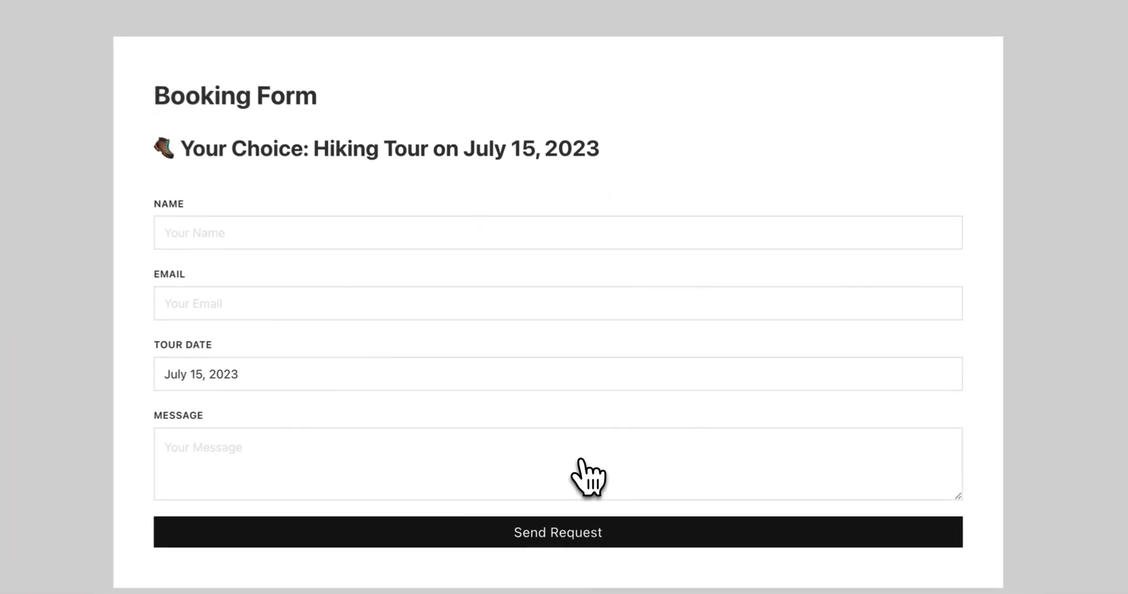
pyautogui.moveTo(314, 150); pyautogui.dragTo(629, 147)
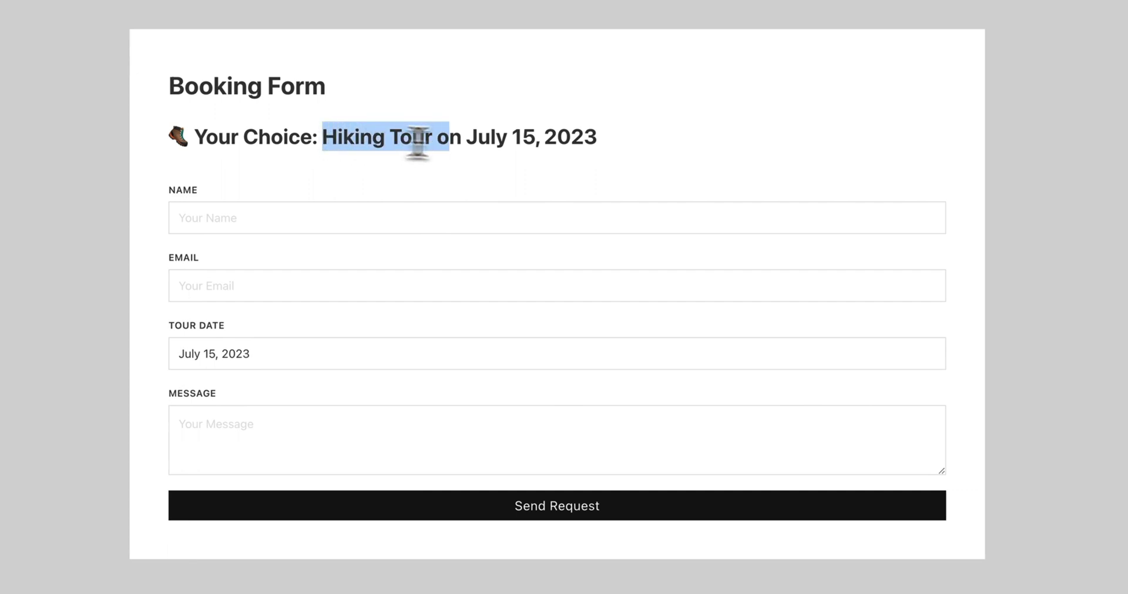
pyautogui.click(637, 157)
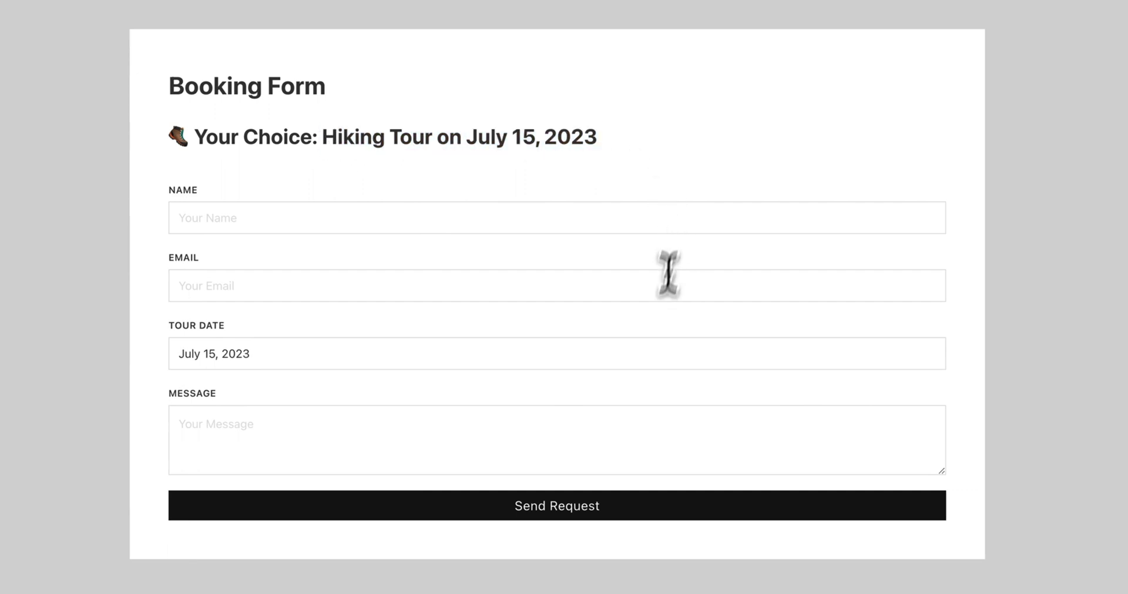
pyautogui.click(566, 356)
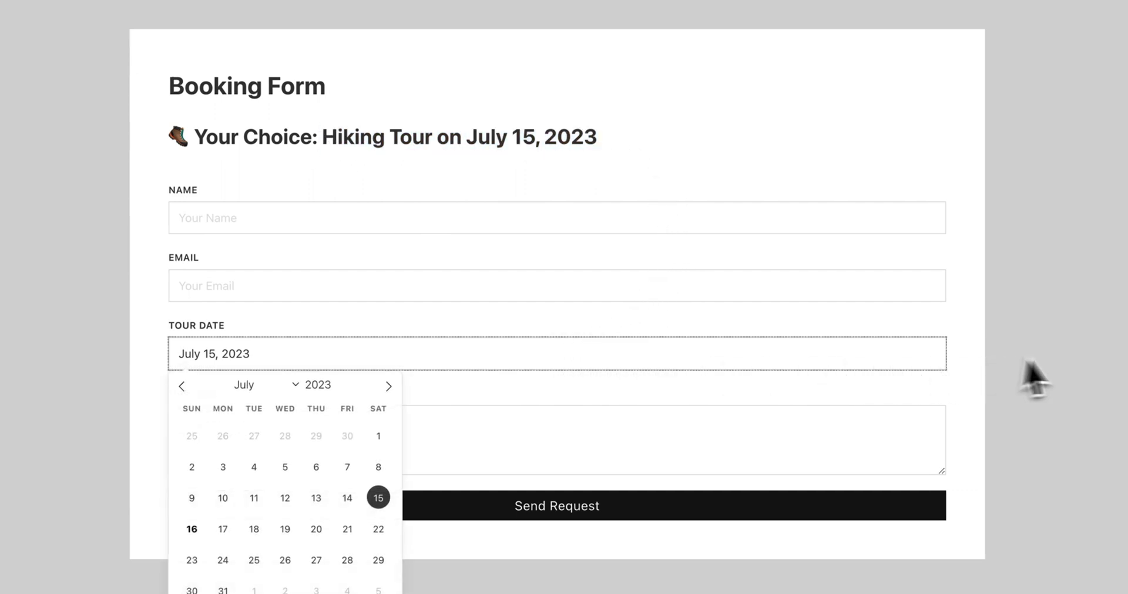
pyautogui.click(1047, 356)
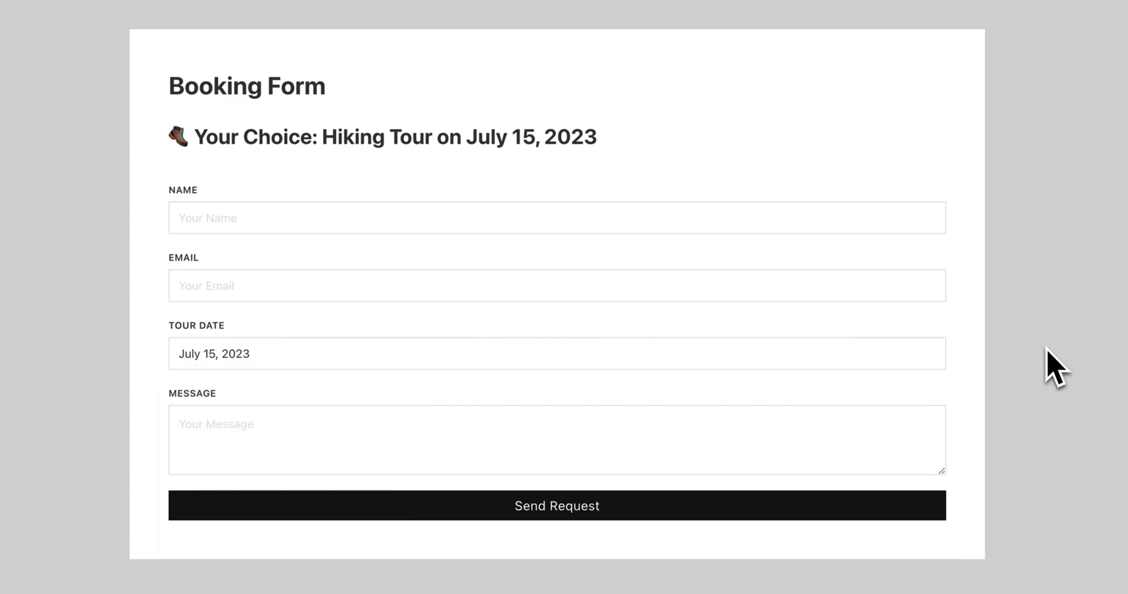